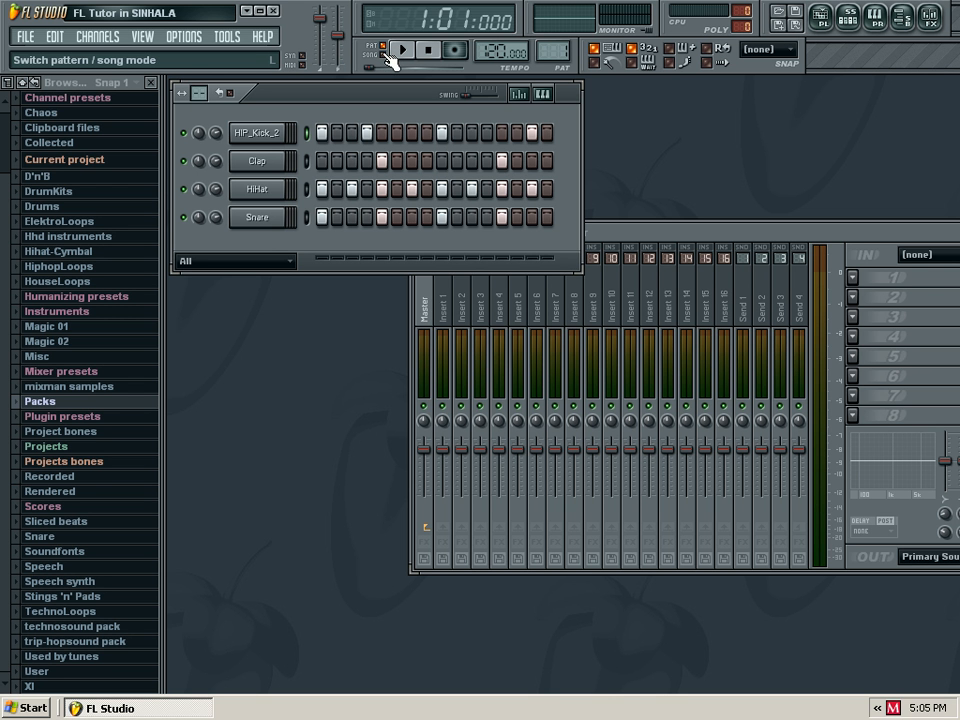
Switch playback from song mode to pattern mode, listen to the drum pattern and pause it
key(space)
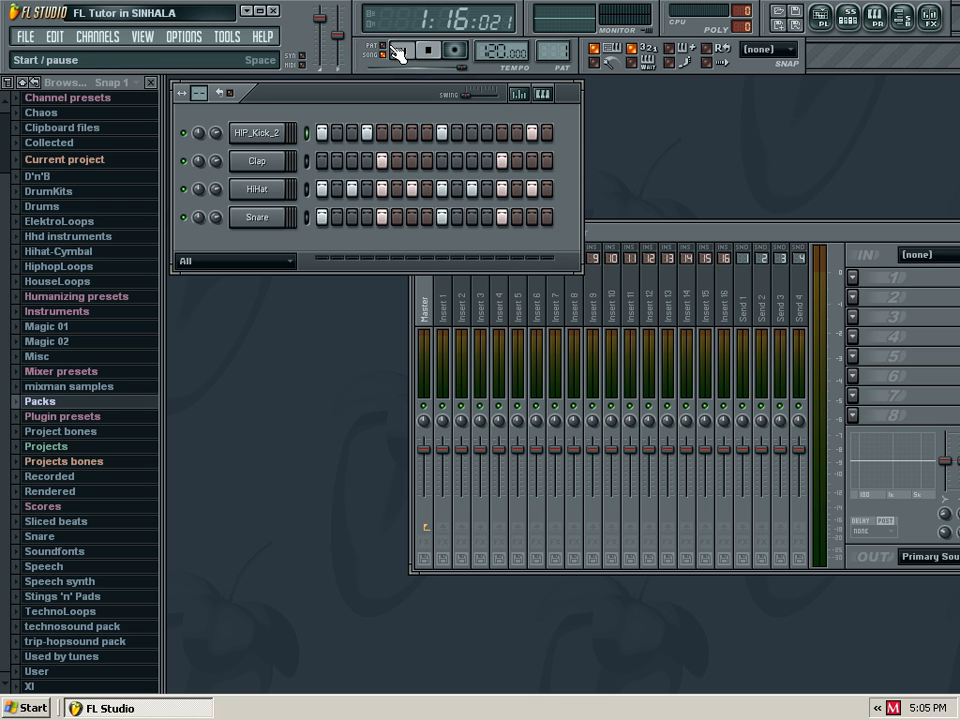
click(385, 48)
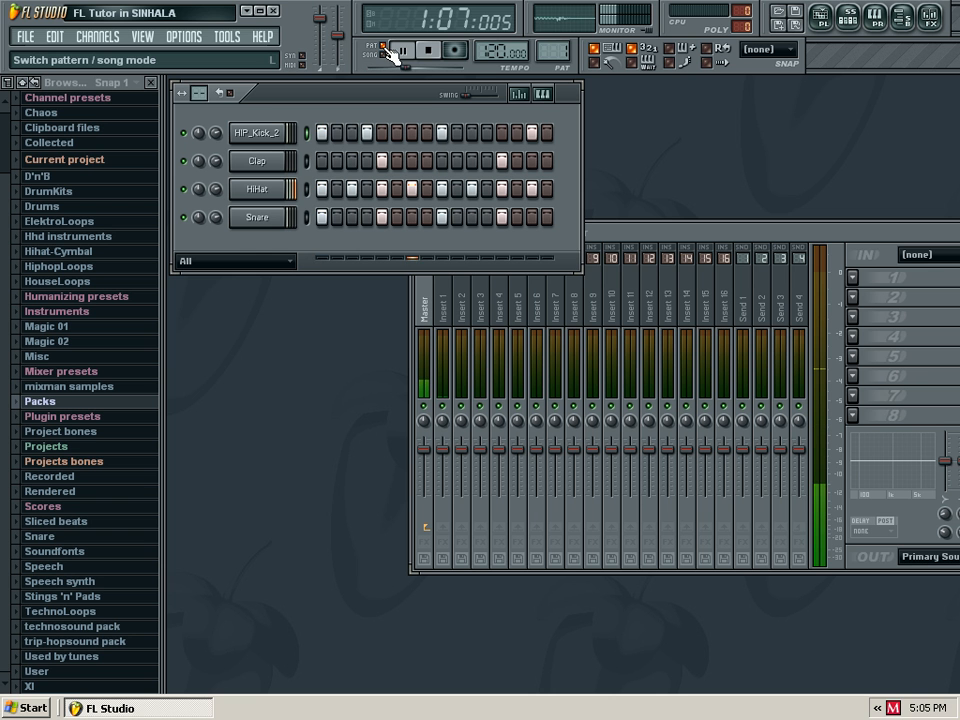
click(404, 50)
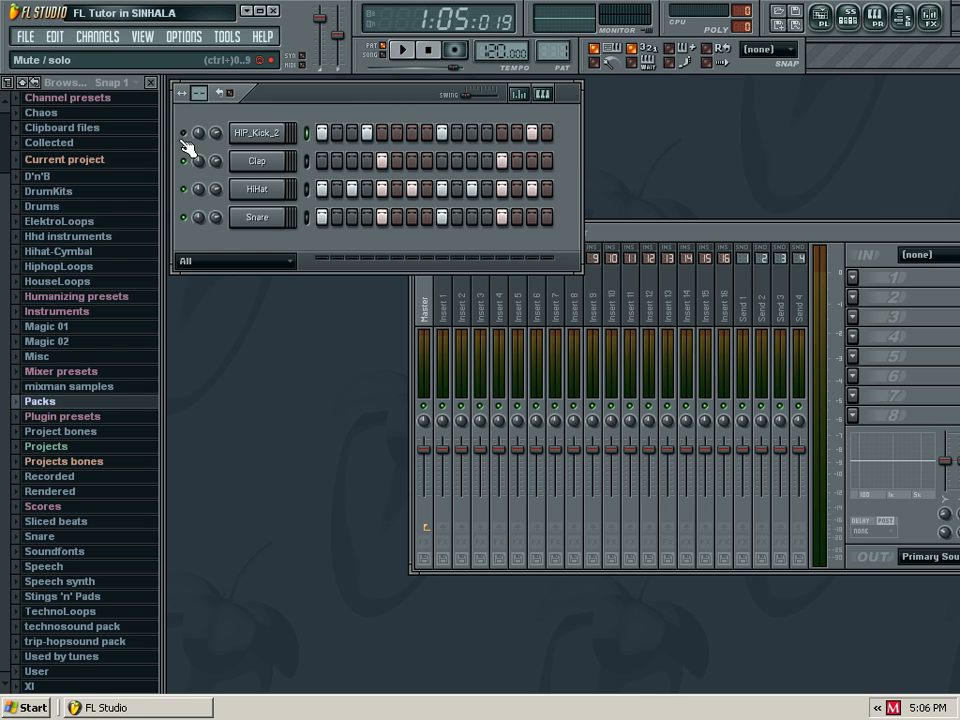
Compare the drum pattern with the HIP_Kick_2 channel muted and unmuted by playing and pausing it each way
click(403, 50)
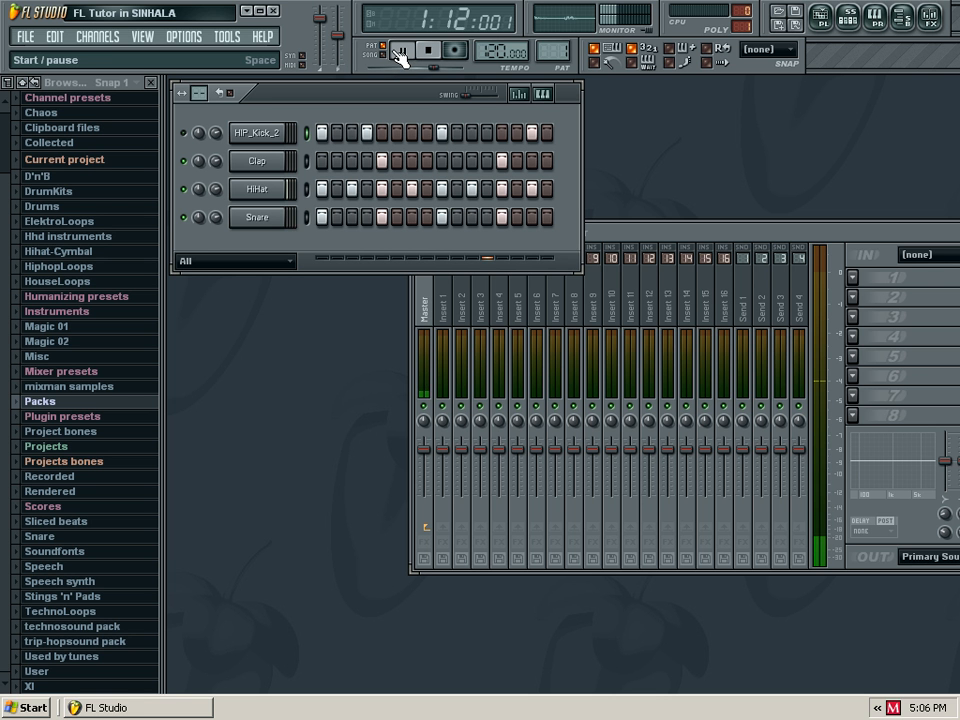
click(400, 52)
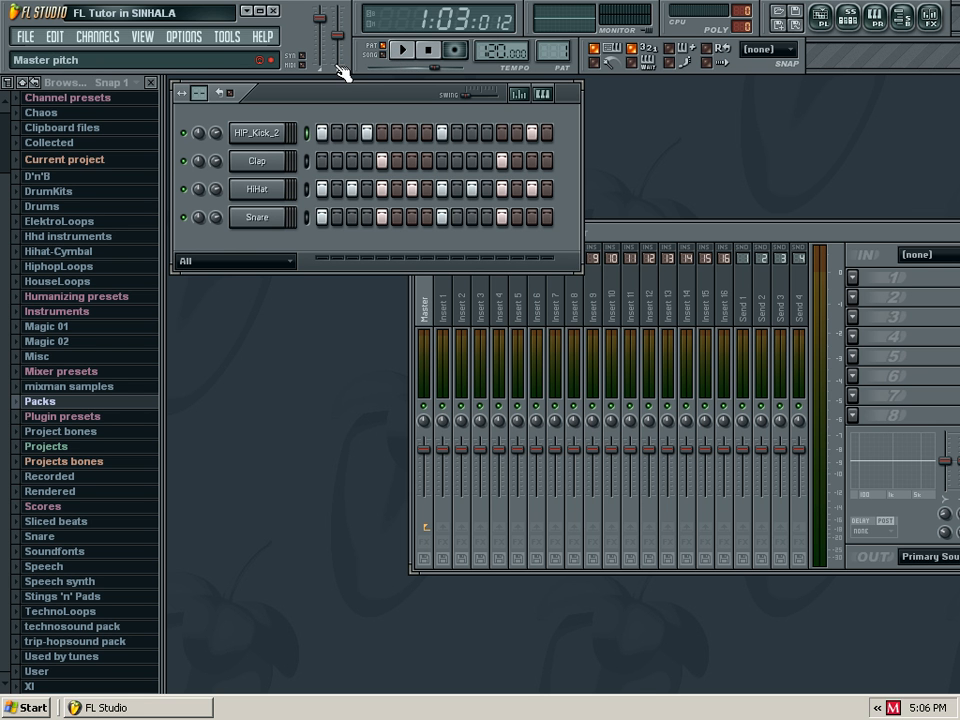
click(404, 51)
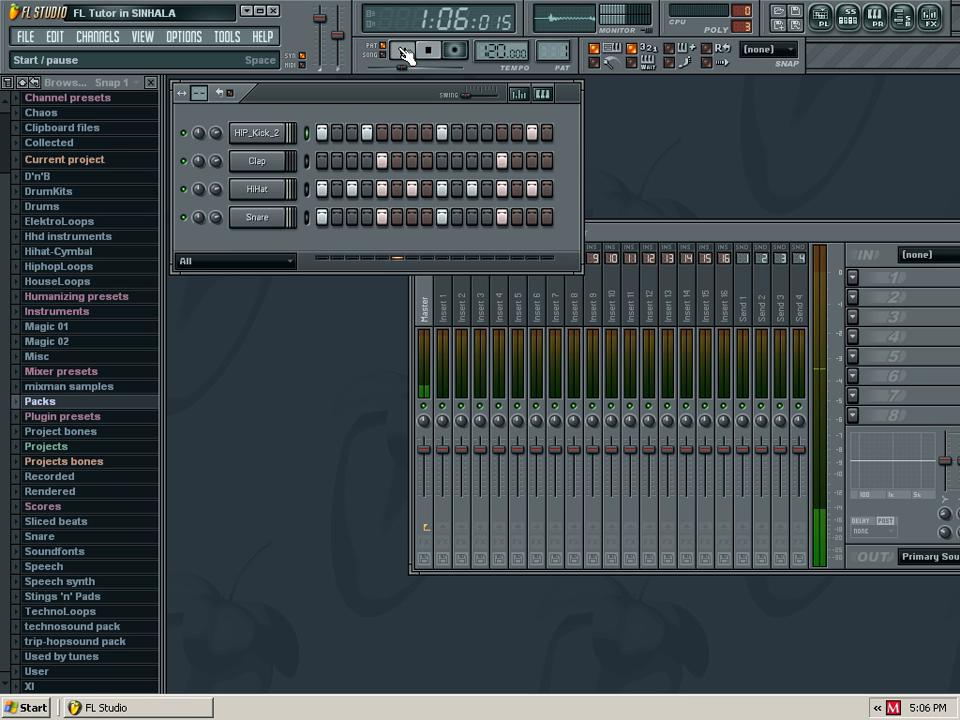
click(404, 51)
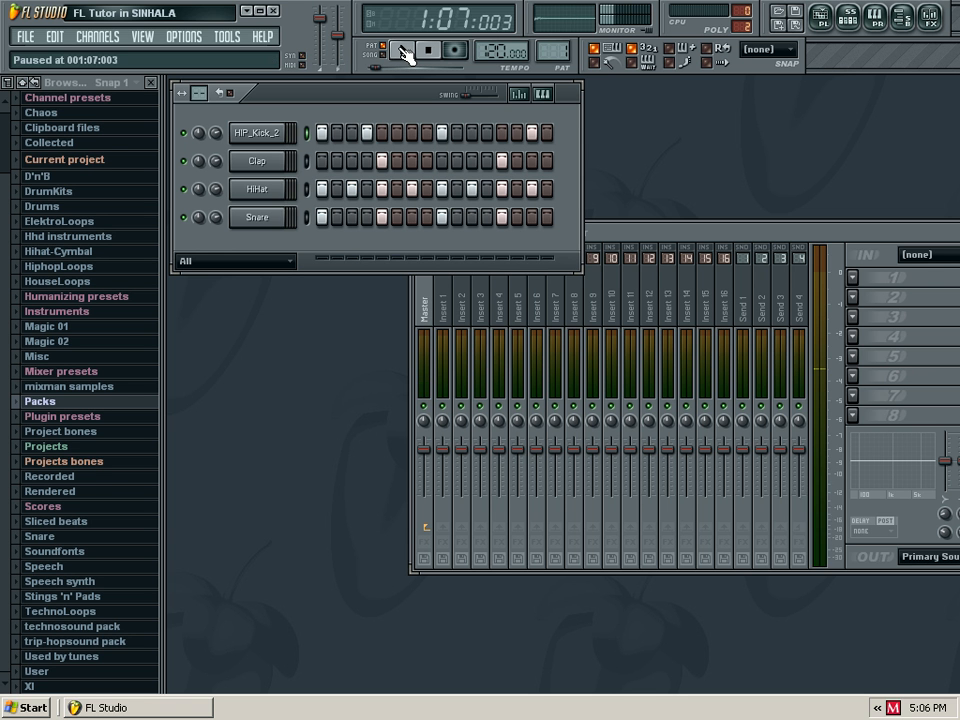
Mute the Snare channel, play the pattern without it and pause playback
click(185, 218)
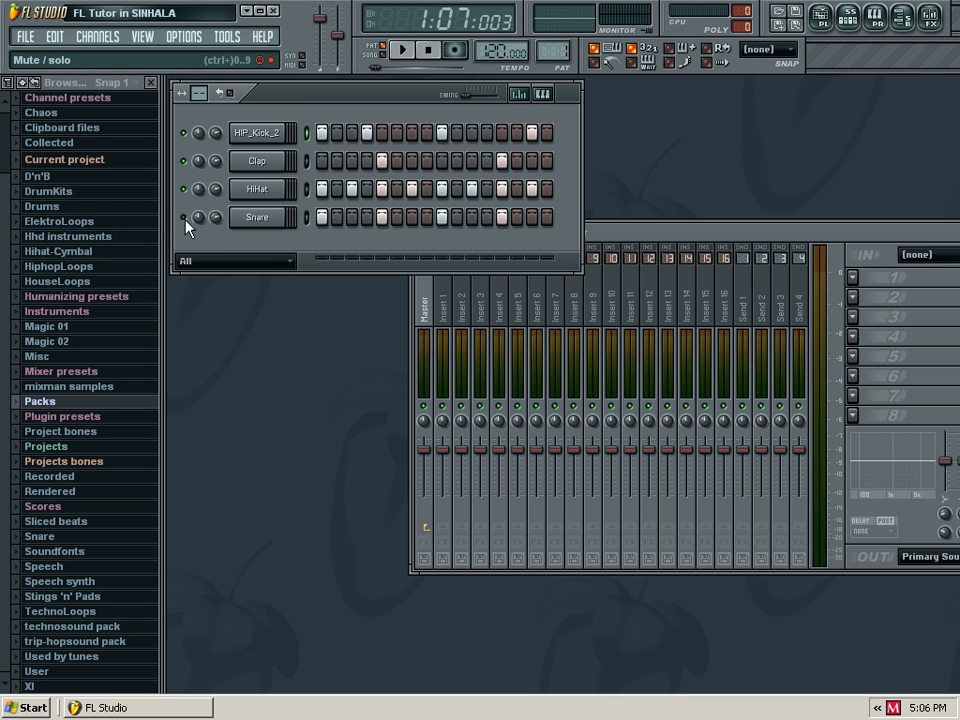
click(403, 50)
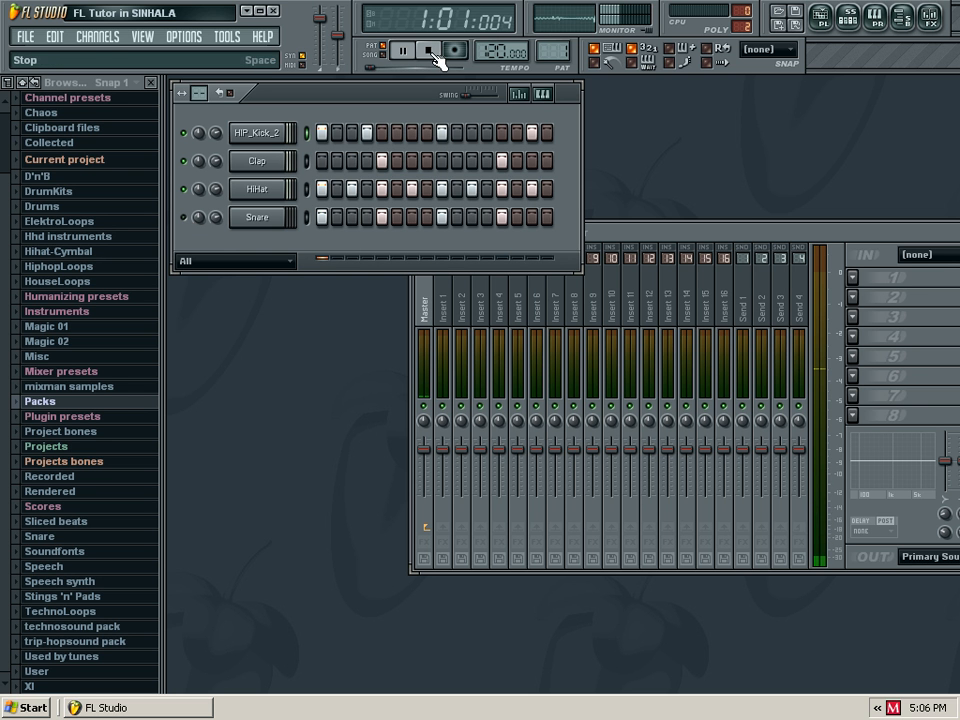
click(403, 51)
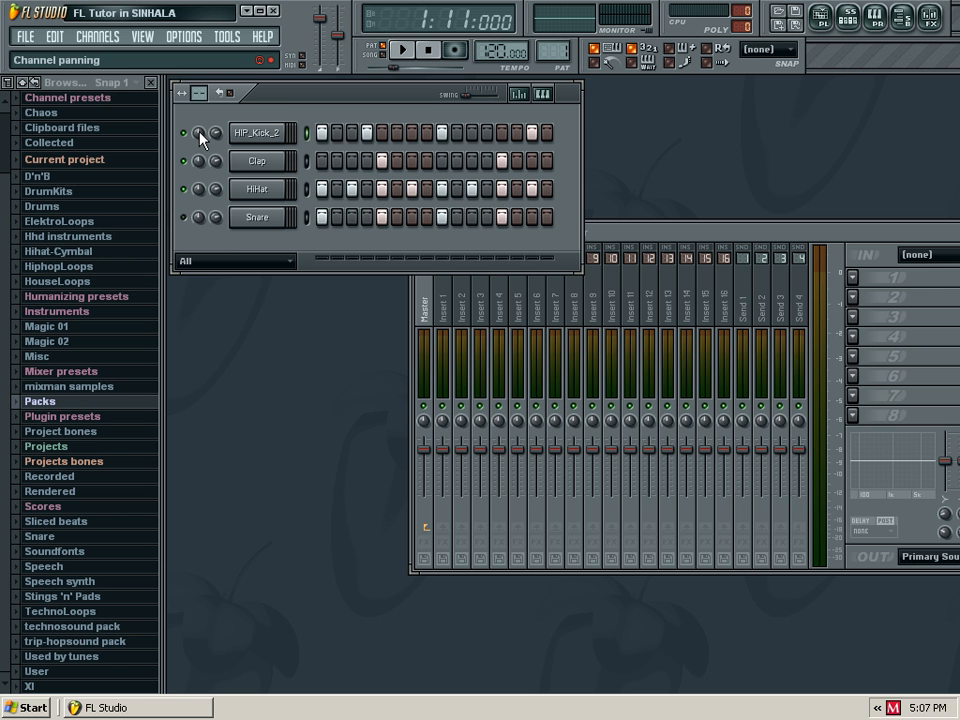
Pan the four drum channels away from centre, with HIP_Kick_2 95% right, and listen to the stereo spread
drag(203, 137, 203, 92)
mouse_move(203, 162)
mouse_down()
mouse_move(203, 200)
mouse_move(198, 148)
mouse_up()
drag(198, 217, 198, 235)
click(405, 52)
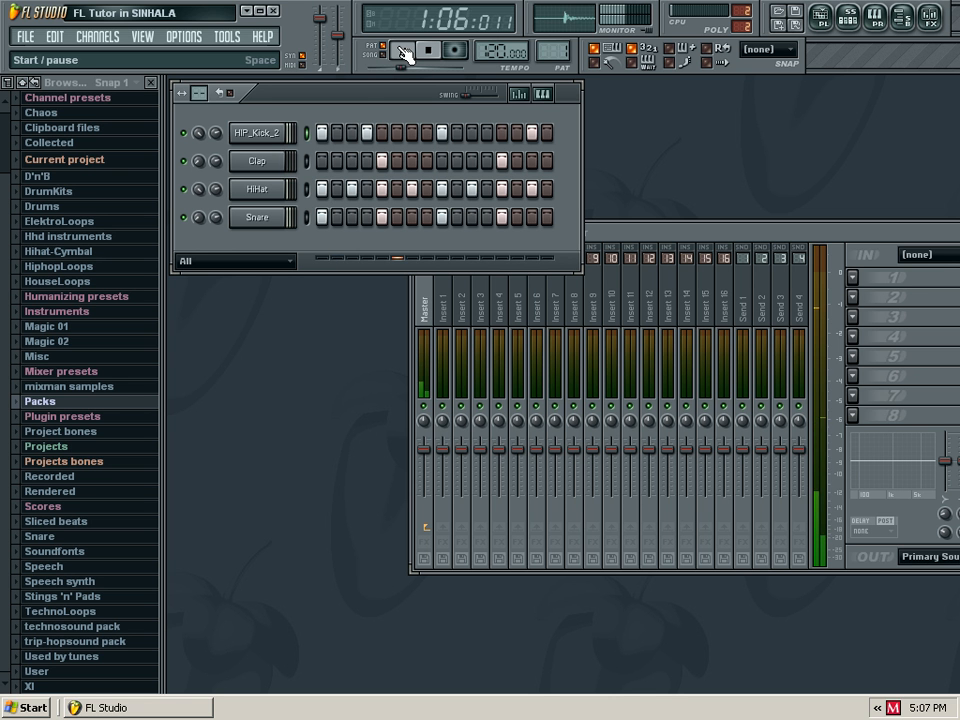
click(405, 52)
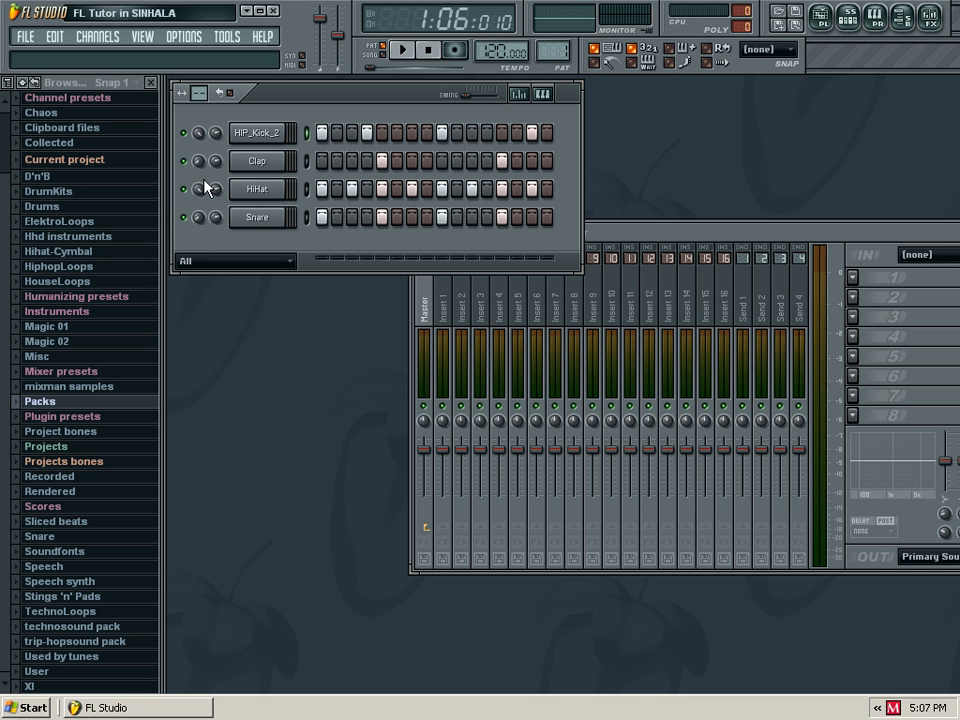
Reset the panning of the HIP_Kick_2, Clap, HiHat and Snare channels to centre
click(199, 134)
right_click(199, 134)
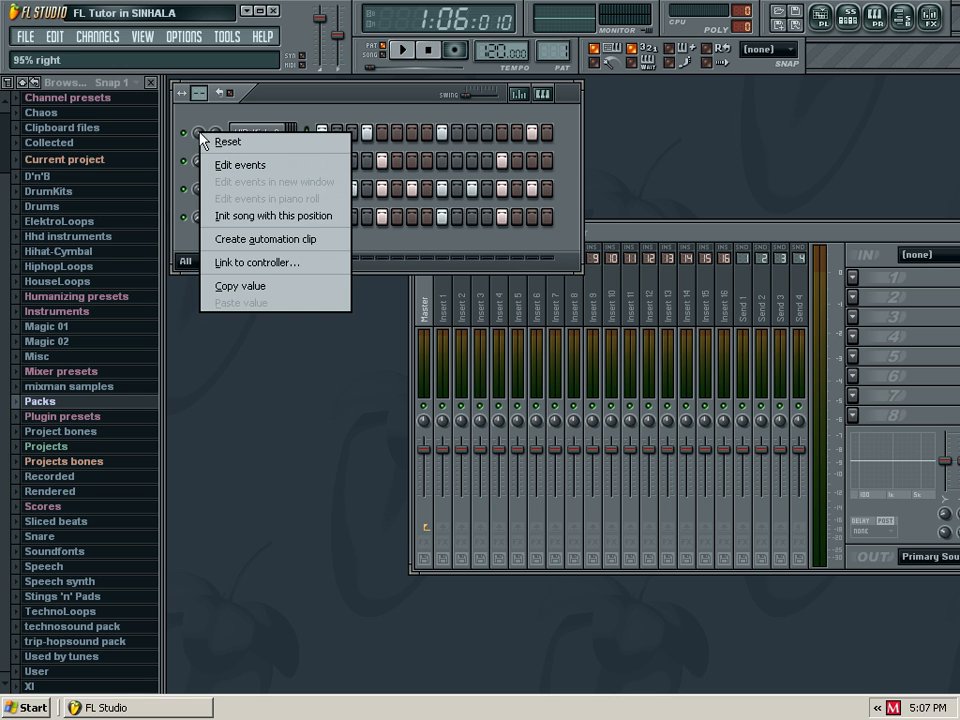
click(229, 142)
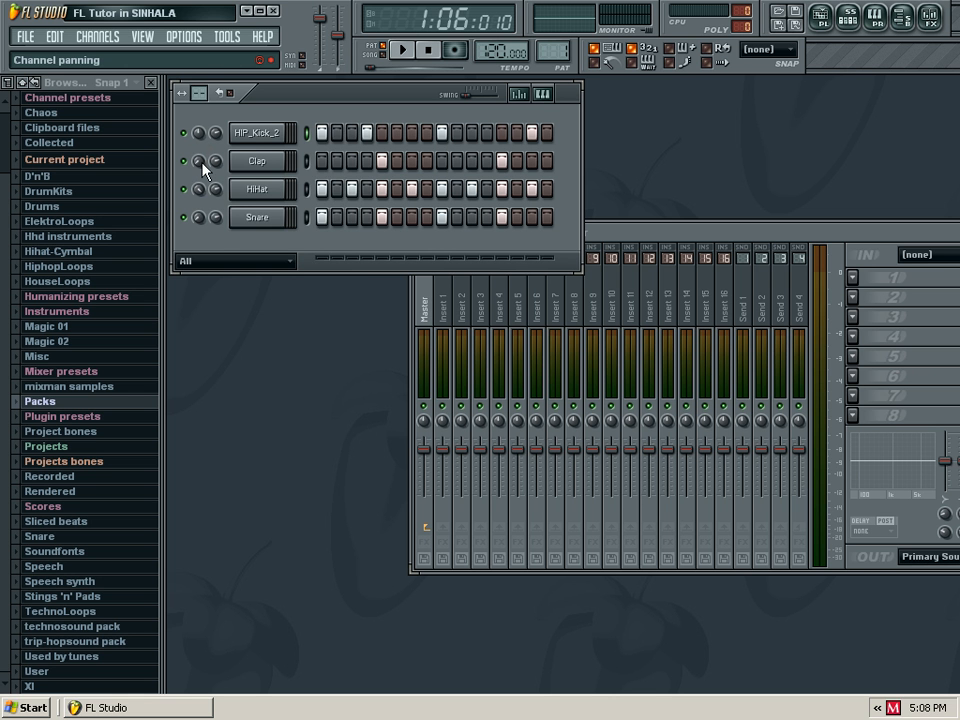
right_click(199, 162)
click(214, 176)
right_click(202, 188)
click(236, 194)
right_click(199, 217)
click(245, 223)
Raise the volume of the HIP_Kick_2, Clap and HiHat channels and listen to the louder pattern
drag(217, 131, 216, 76)
drag(217, 164, 199, 100)
mouse_move(216, 189)
mouse_down()
mouse_move(216, 177)
mouse_move(216, 214)
mouse_move(216, 178)
mouse_move(216, 190)
mouse_move(203, 180)
mouse_up()
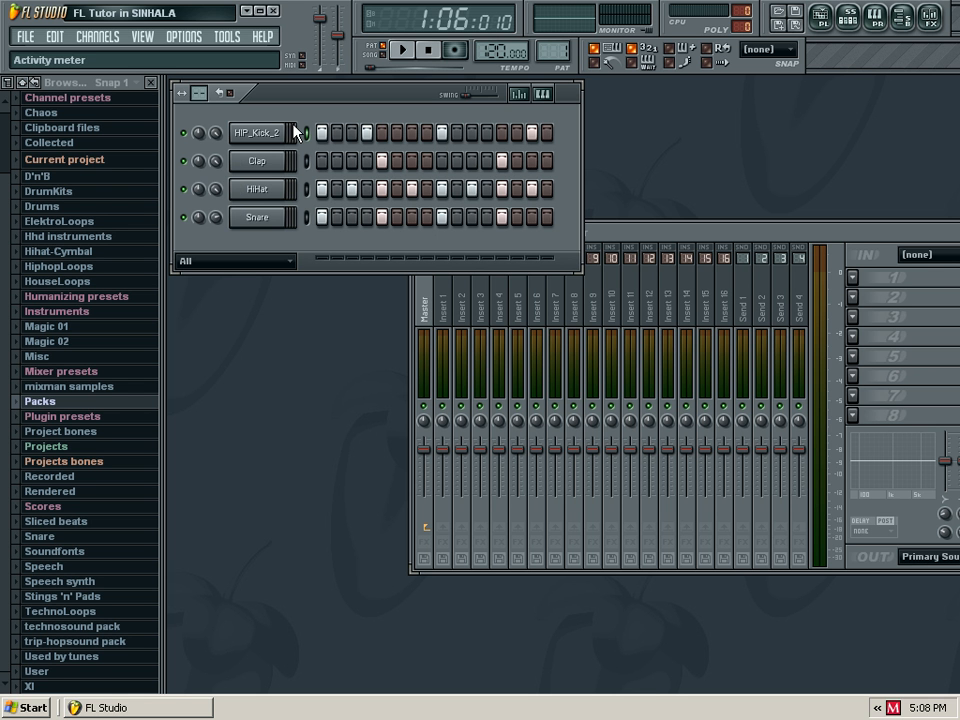
click(398, 50)
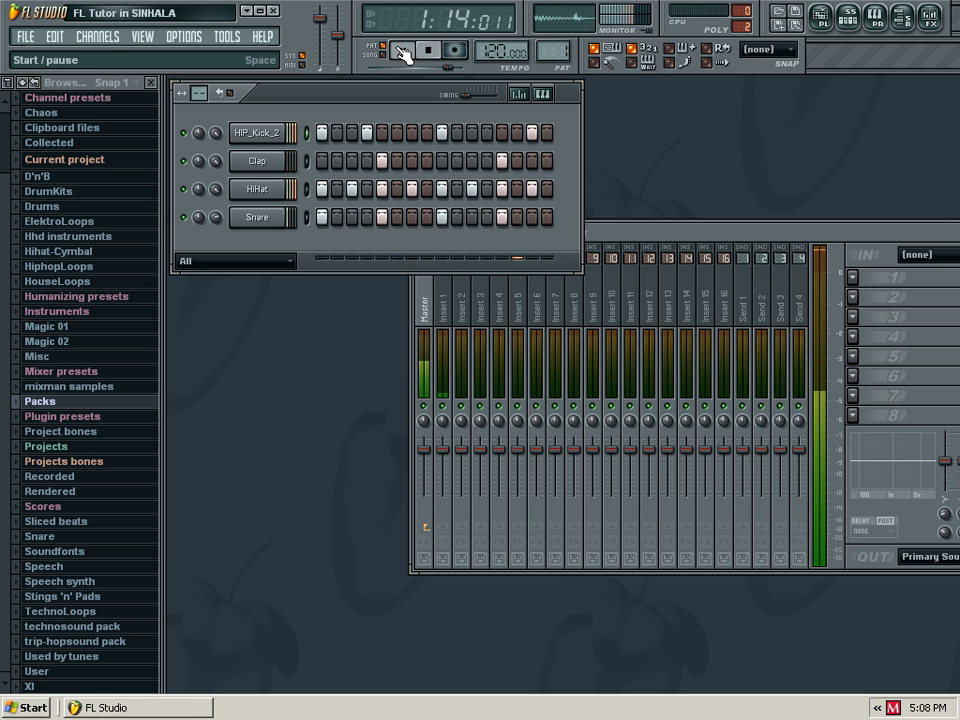
click(399, 53)
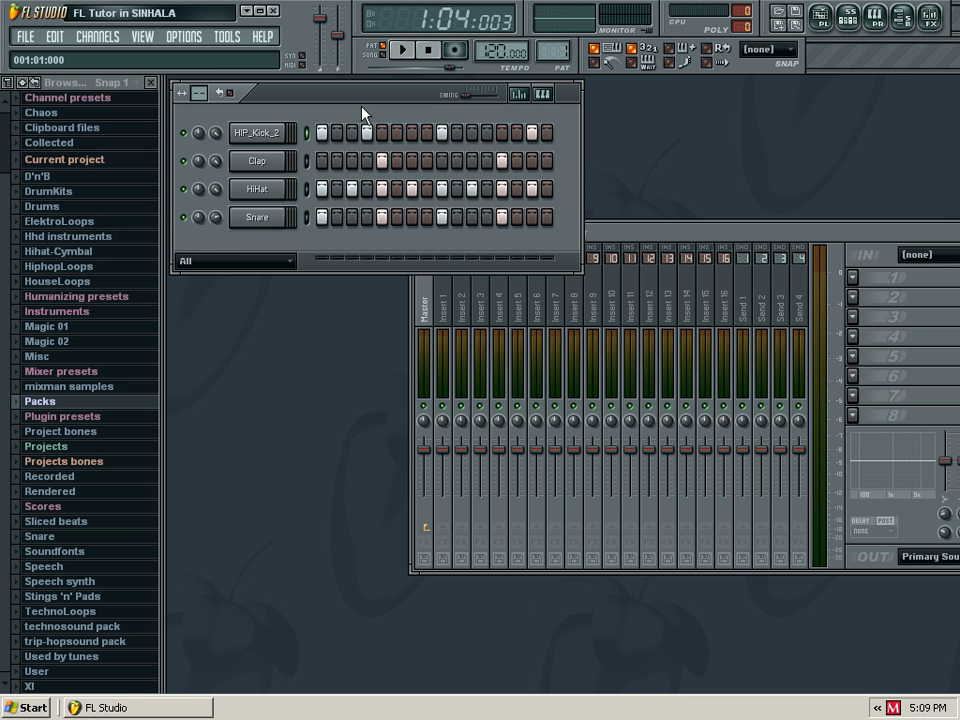
Open the Clap channel's settings, move the window clear of the step grid and close it
click(257, 164)
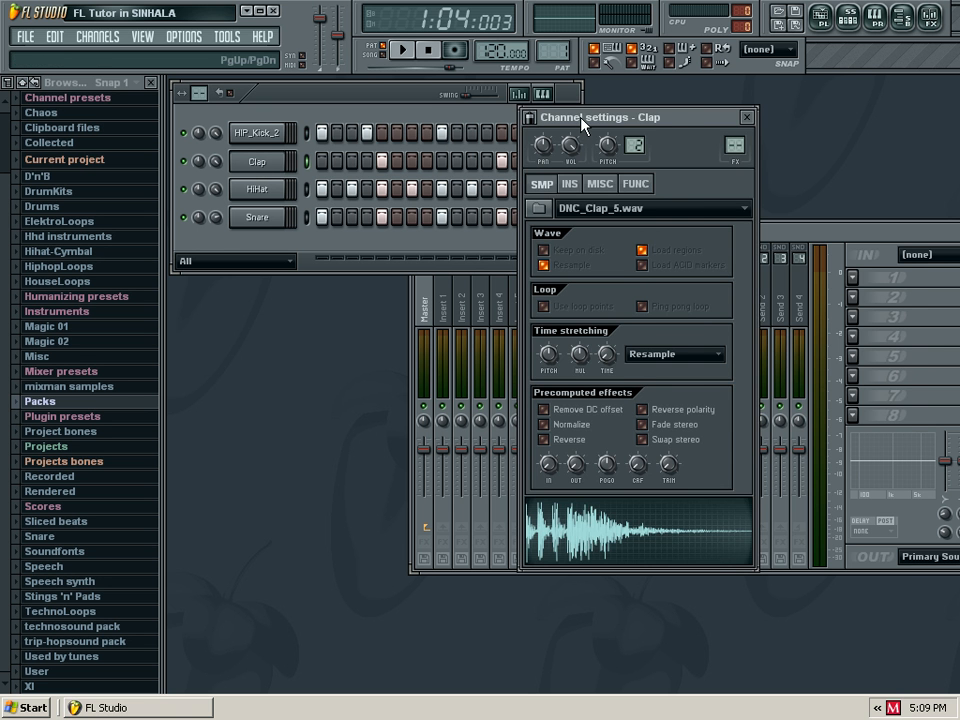
drag(582, 122, 737, 97)
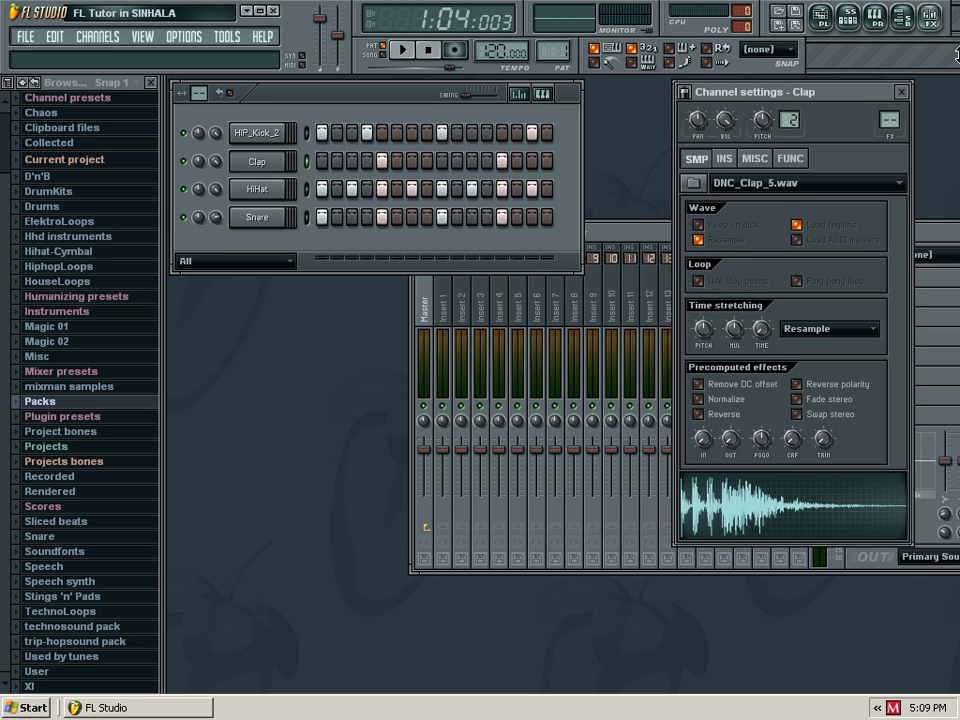
click(901, 92)
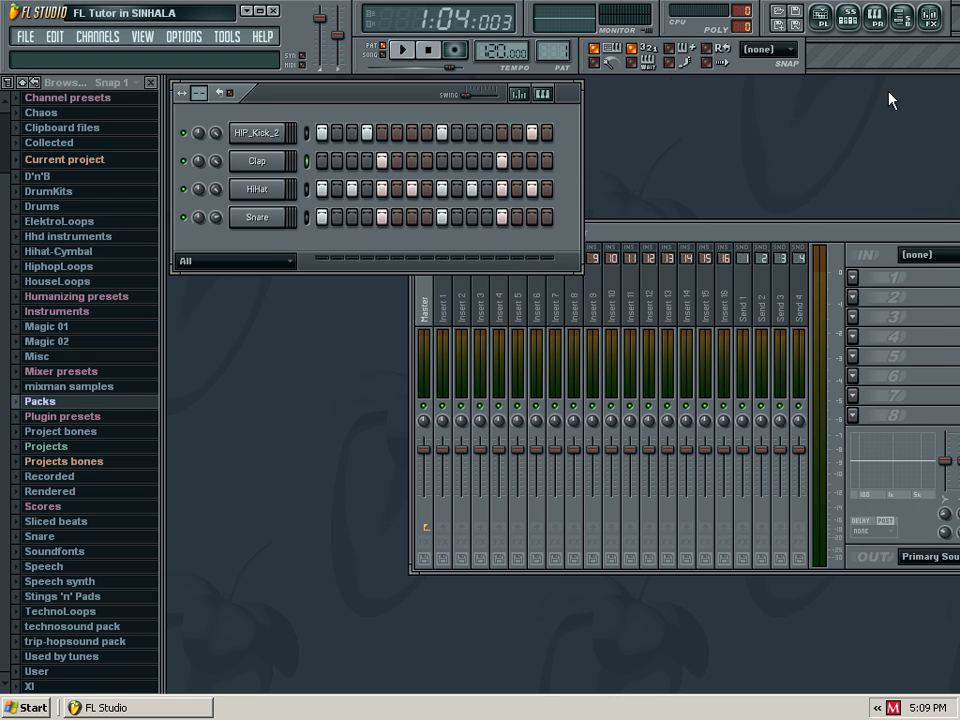
Show the keyboard editor for the Clap channel and raise its fifth step's note to about A#5
click(546, 99)
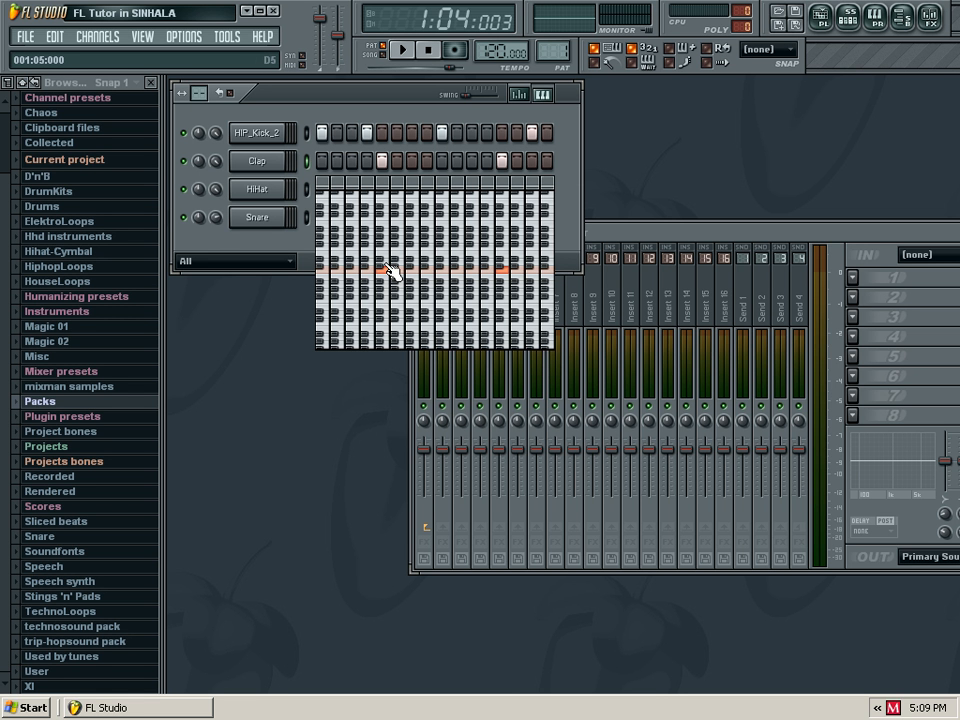
click(387, 265)
click(388, 226)
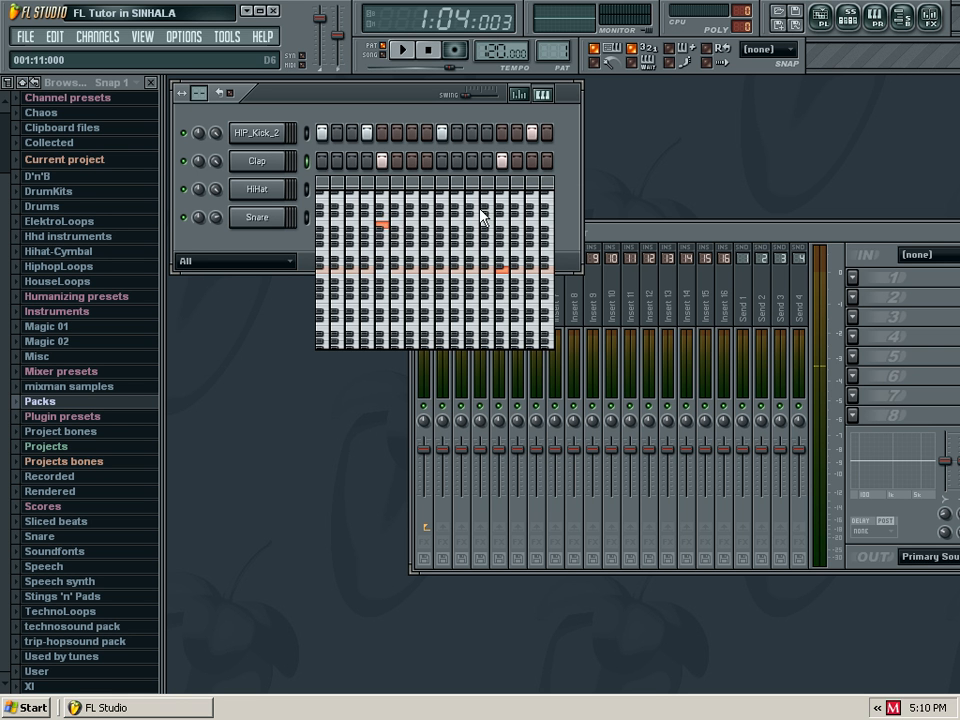
Solo the Clap channel and play the pattern to hear the pitch difference between its two hits
right_click(187, 163)
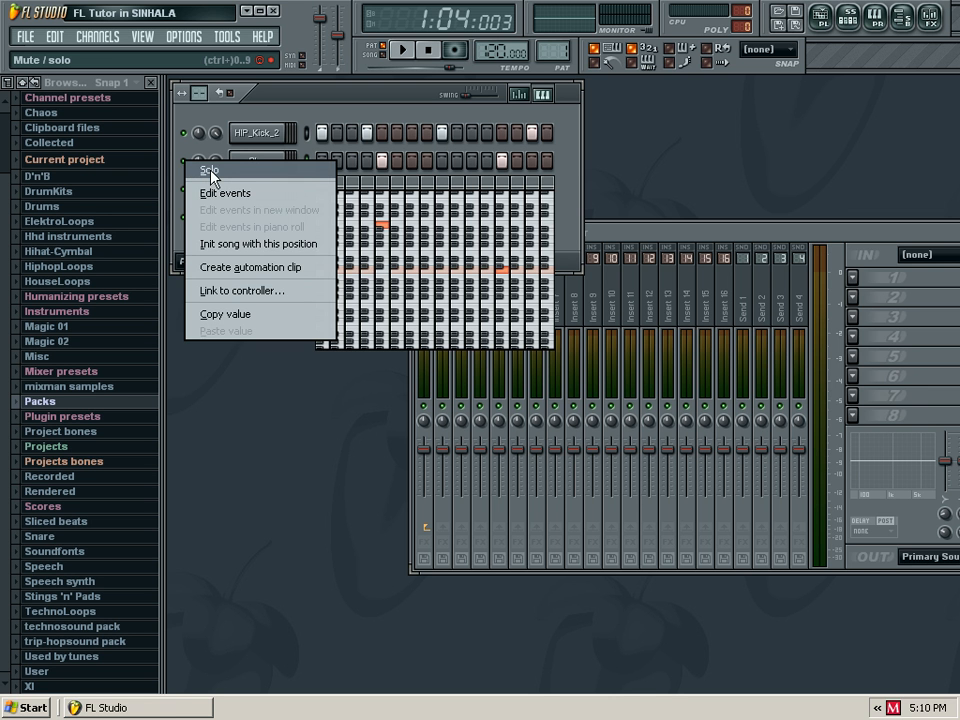
click(210, 171)
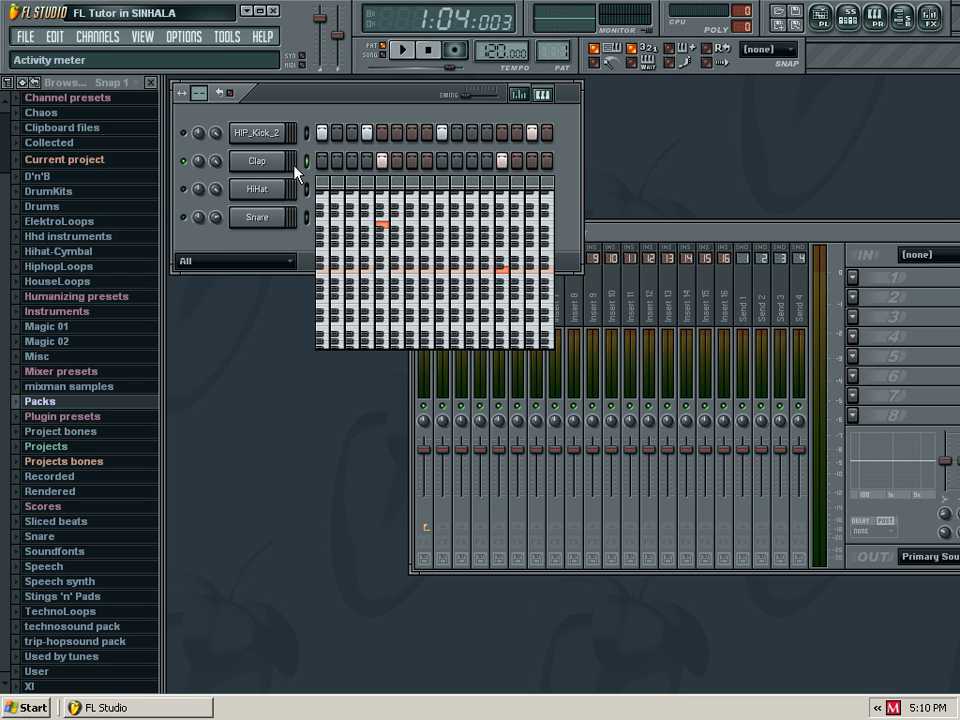
click(405, 52)
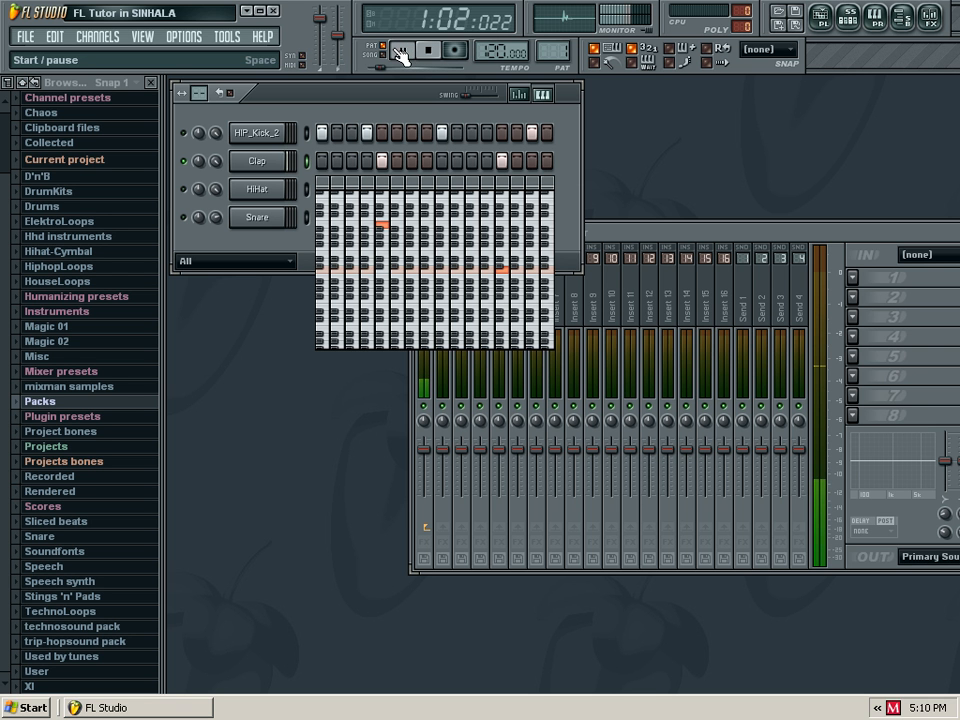
click(403, 51)
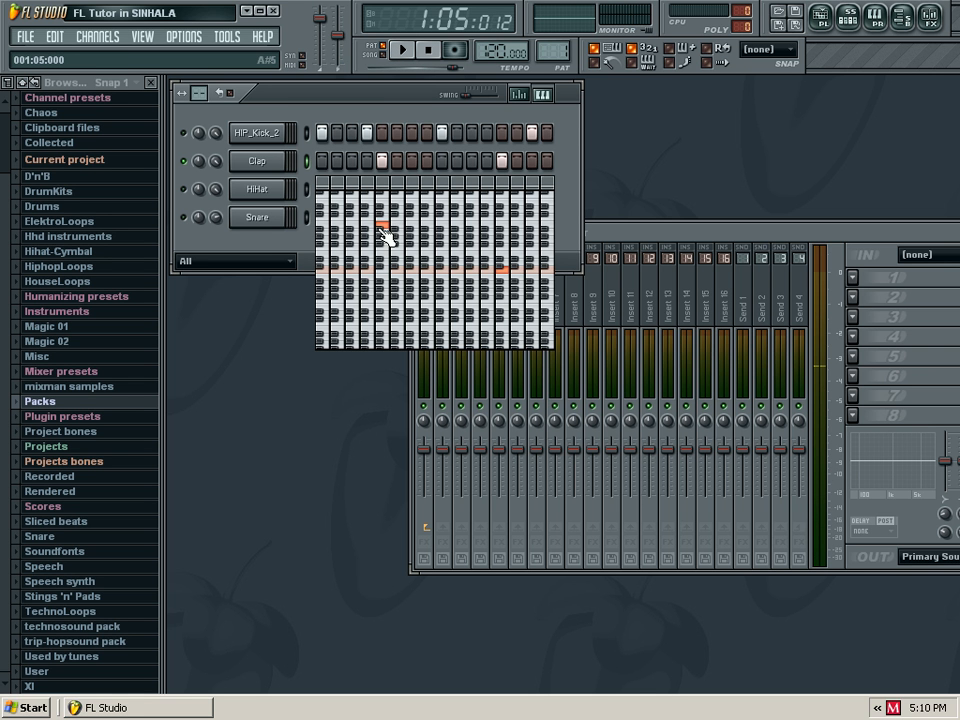
click(500, 268)
Show the Clap channel's velocity graph, lower the fifth step's velocity far below its neighbours and listen to the softer hit
click(521, 95)
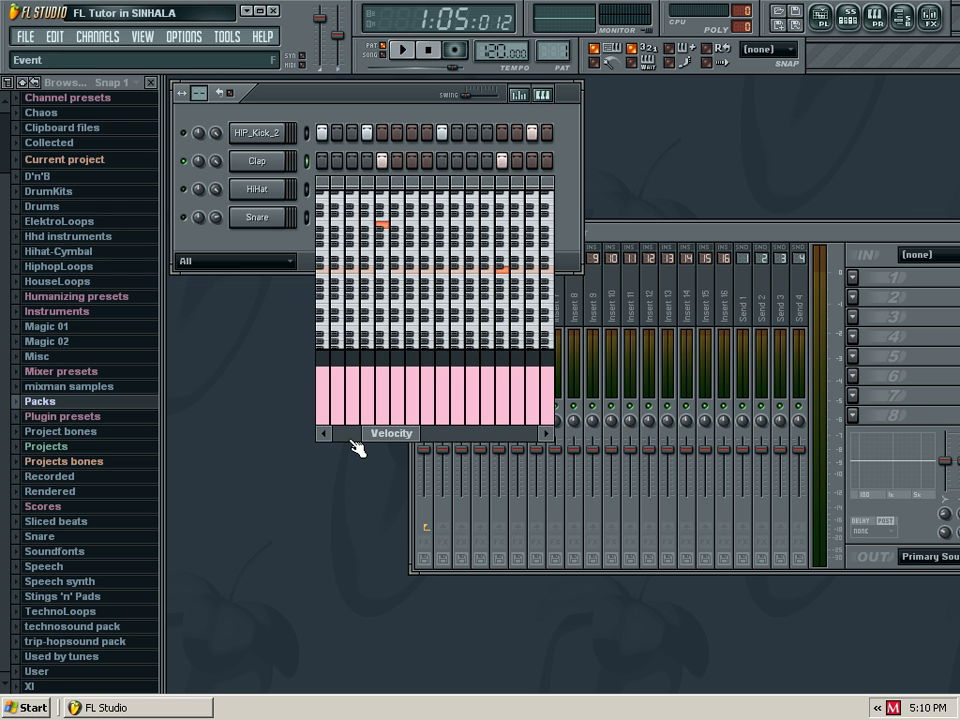
drag(399, 441, 377, 435)
mouse_move(357, 373)
mouse_down()
mouse_move(368, 367)
mouse_move(377, 416)
mouse_move(386, 411)
mouse_up()
key(space)
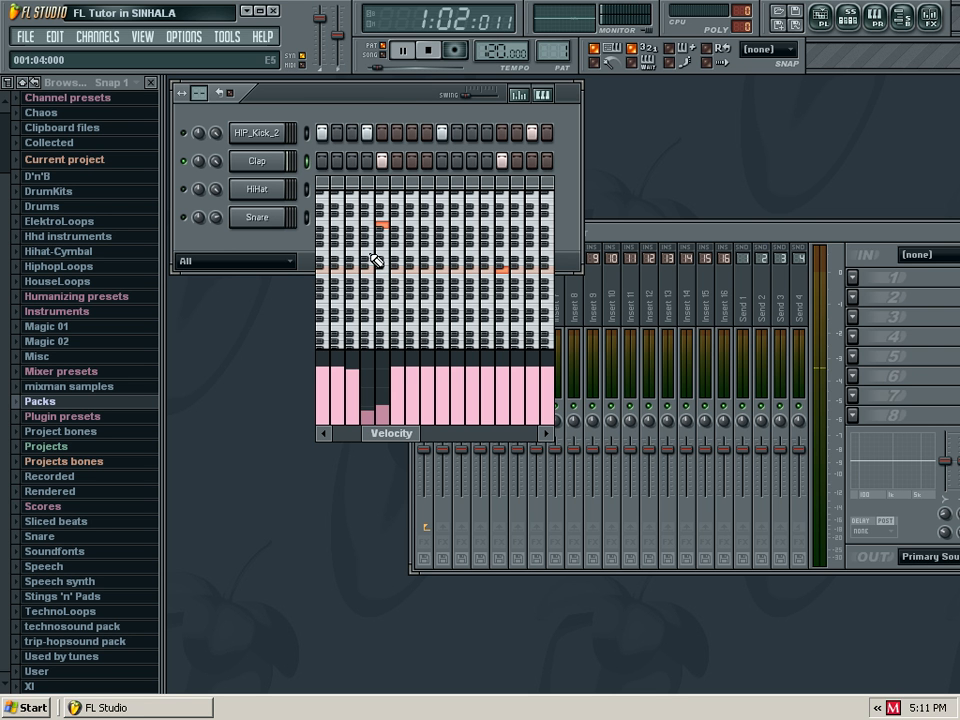
drag(371, 413, 369, 373)
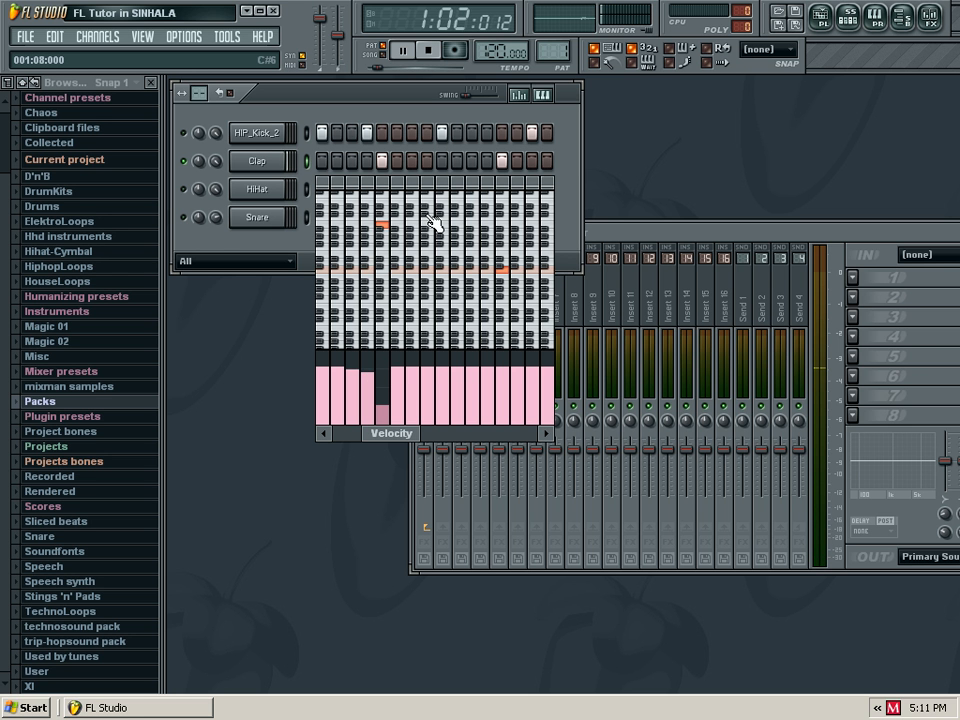
key(space)
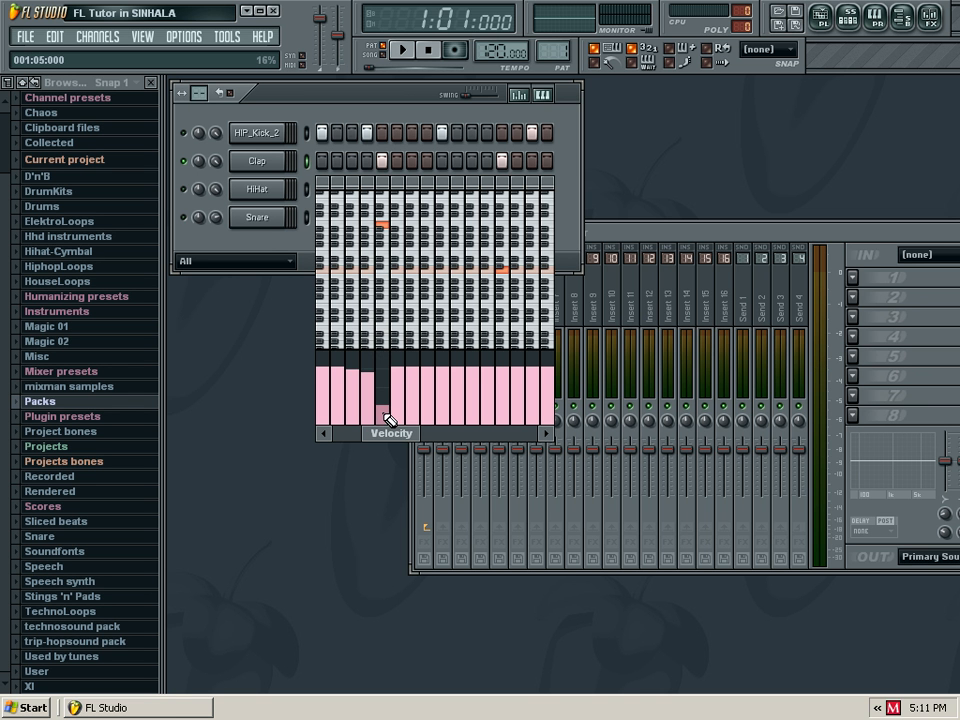
Raise the Clap's fifth-step velocity above the neighbouring steps and play the pattern to hear the louder hit
drag(388, 420, 388, 362)
key(space)
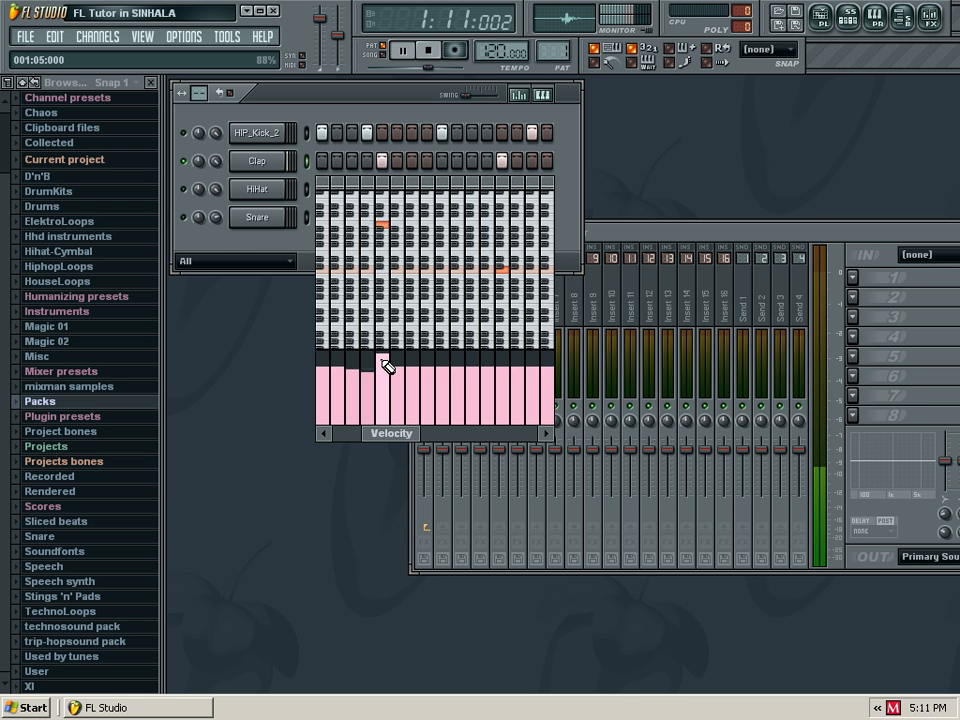
key(space)
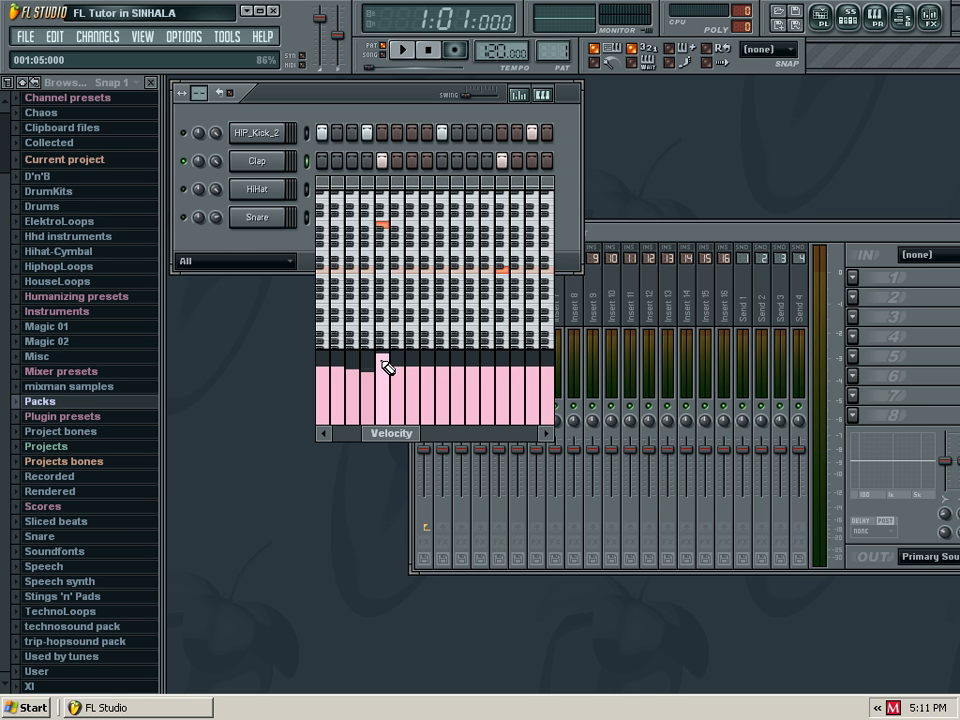
click(383, 353)
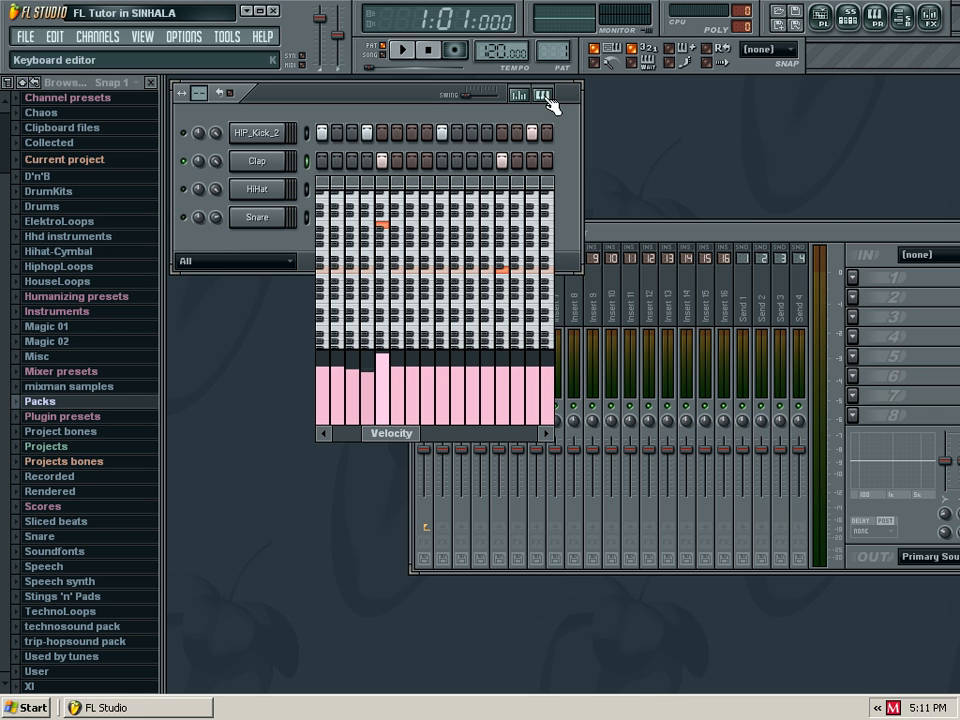